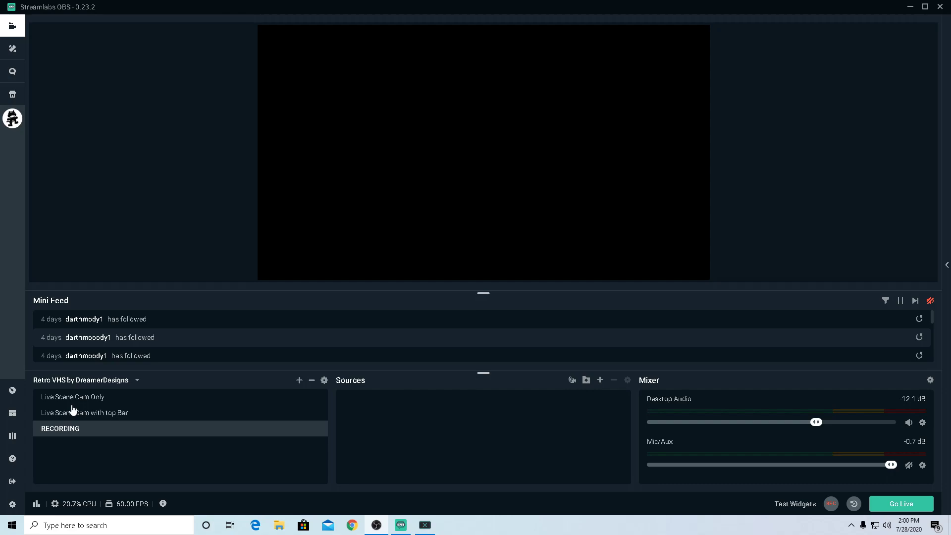
# Open the Settings window from the gear in the bottom-left sidebar
pyautogui.click(11, 503)
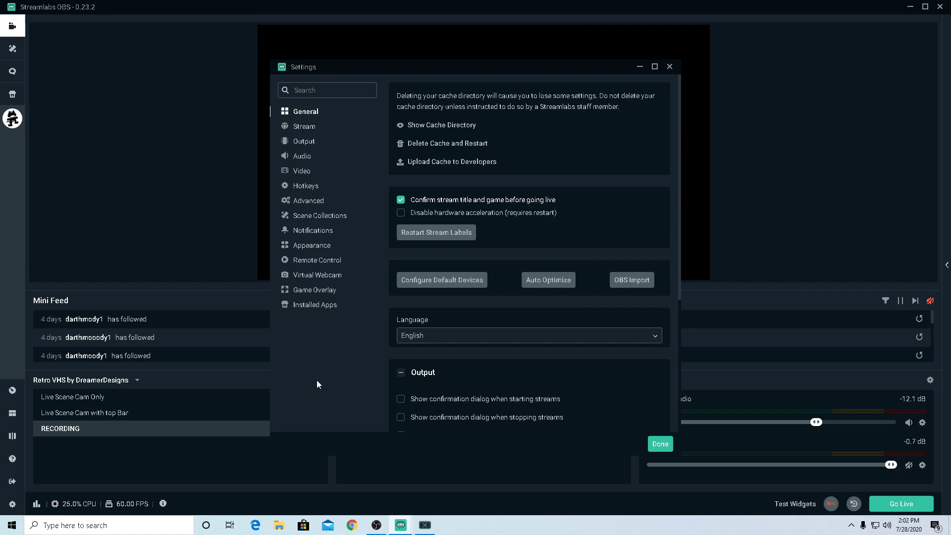
# On the Video page, keep 1920x1080 base resolution, Lanczos downscale filter and 60 FPS
pyautogui.click(302, 172)
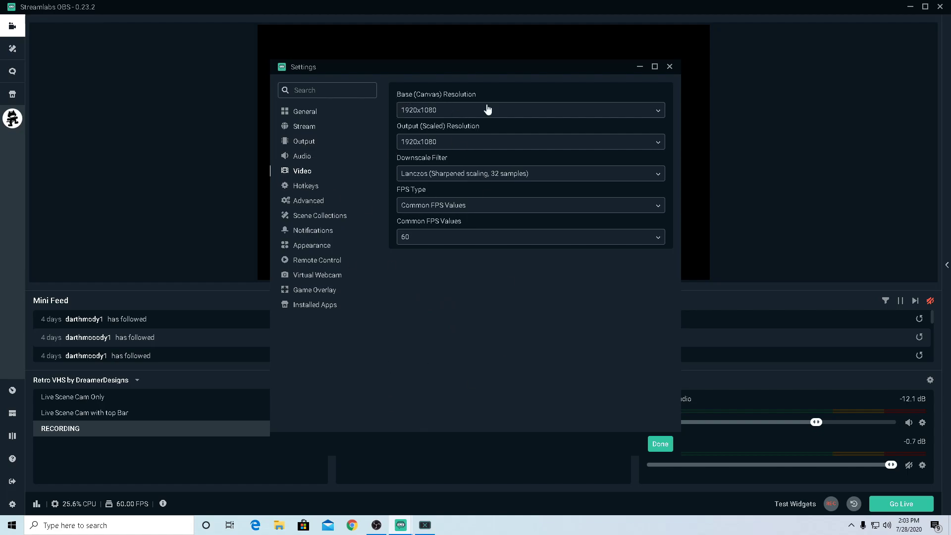
pyautogui.click(451, 113)
pyautogui.click(434, 130)
pyautogui.click(457, 175)
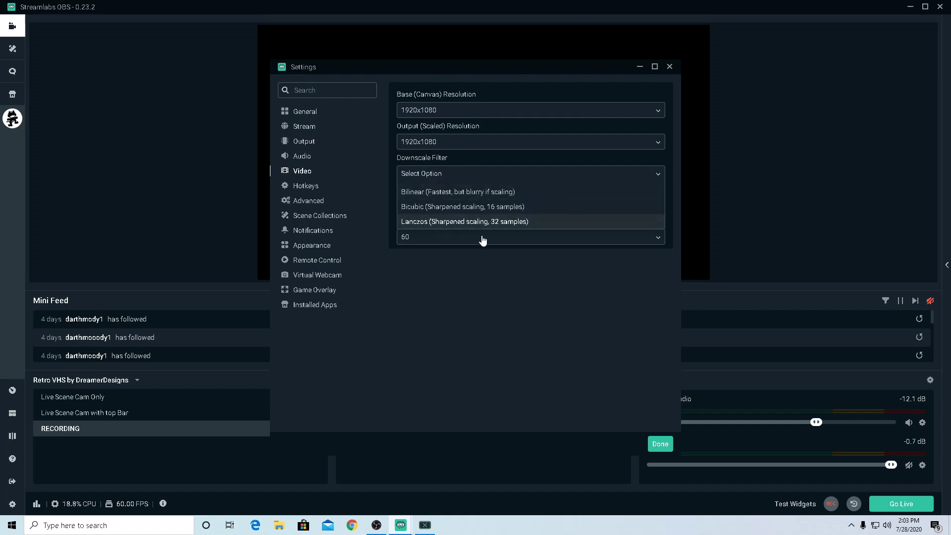
pyautogui.click(460, 224)
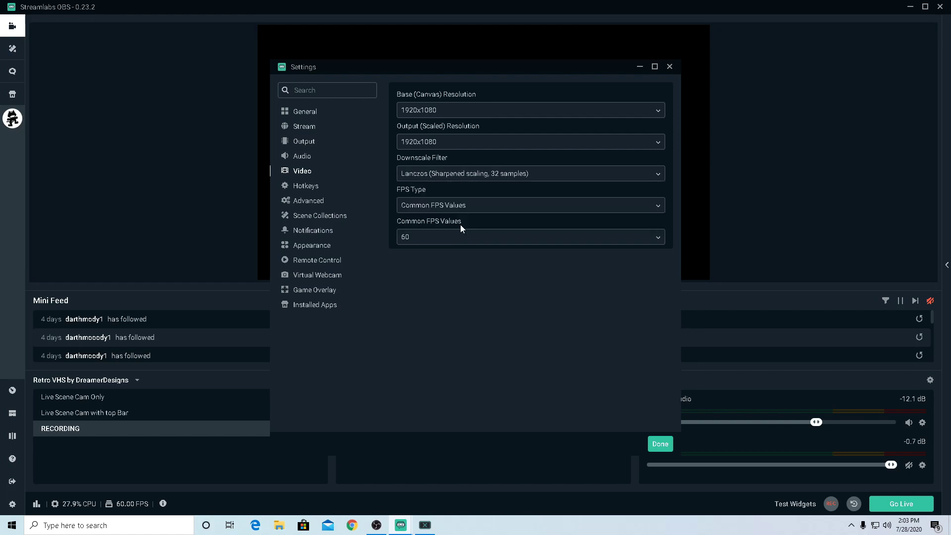
pyautogui.click(409, 240)
pyautogui.click(417, 359)
# On the Advanced page, keep Process Priority at Above Normal
pyautogui.click(312, 205)
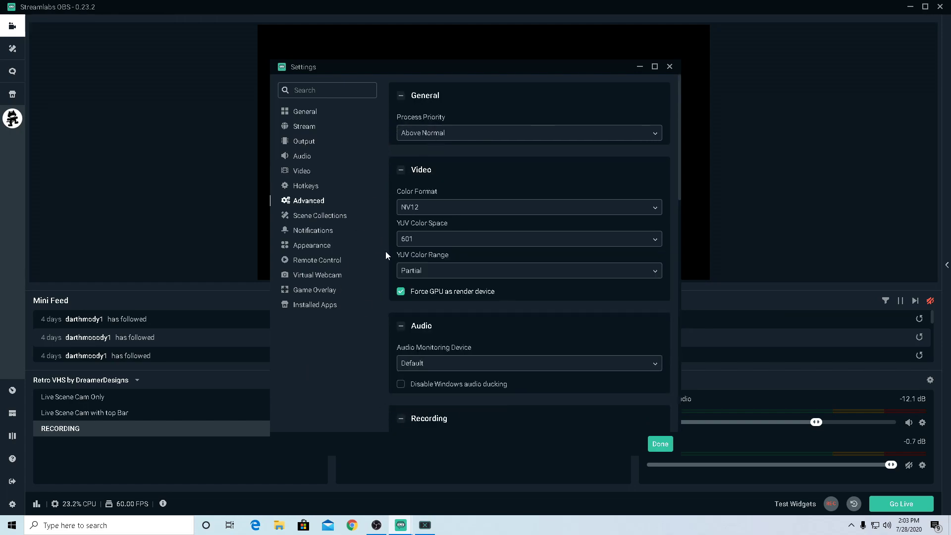
pyautogui.click(444, 138)
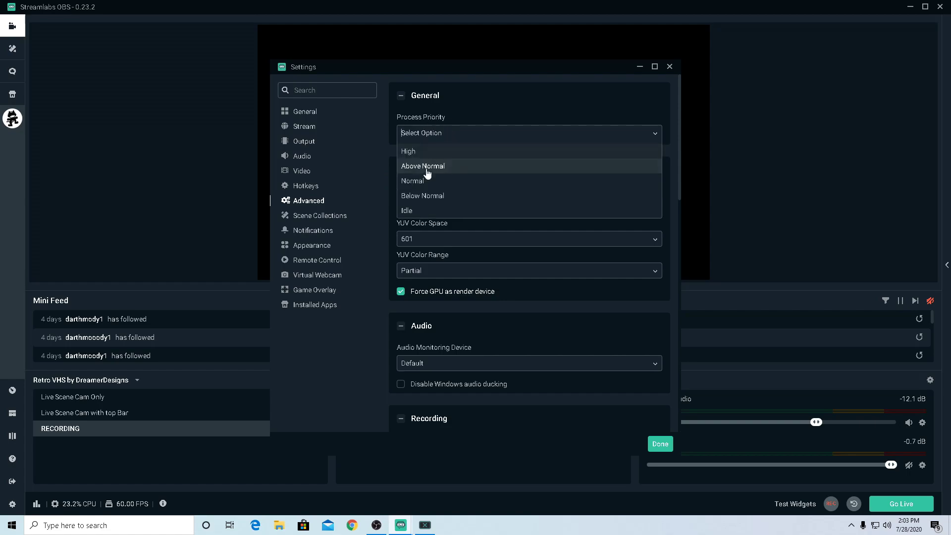
pyautogui.click(448, 168)
pyautogui.click(317, 275)
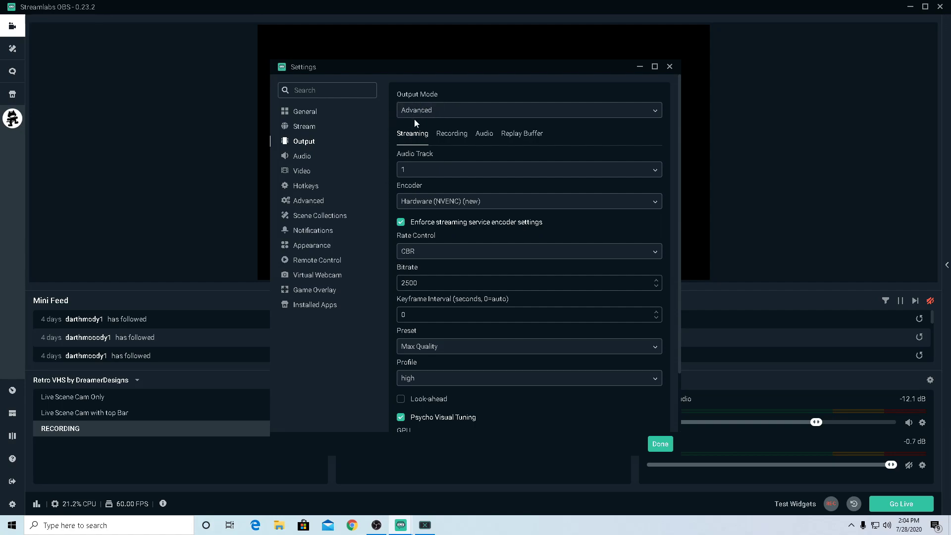
# Keep Advanced output mode and audio track 1, and choose the Hardware (NVENC) (new) encoder
pyautogui.click(427, 111)
pyautogui.click(431, 144)
pyautogui.click(440, 169)
pyautogui.click(354, 394)
pyautogui.click(440, 210)
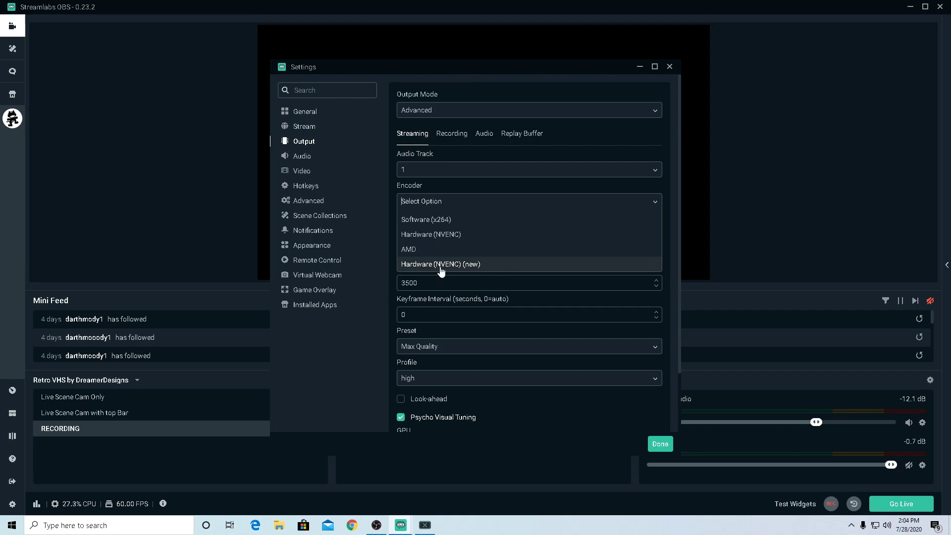
pyautogui.click(462, 263)
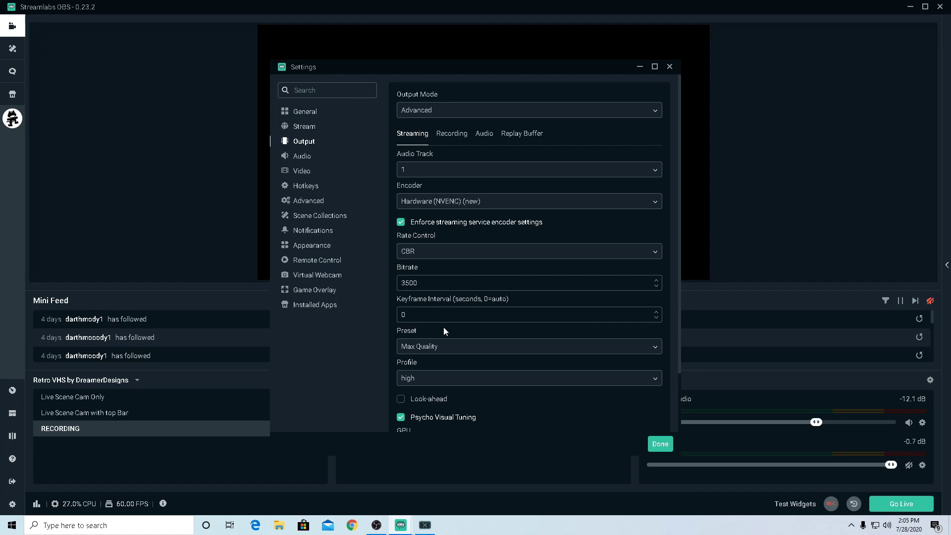
# Set the encoder preset to Max Quality and the profile to high
pyautogui.scroll(-1, 444, 327)
pyautogui.click(429, 297)
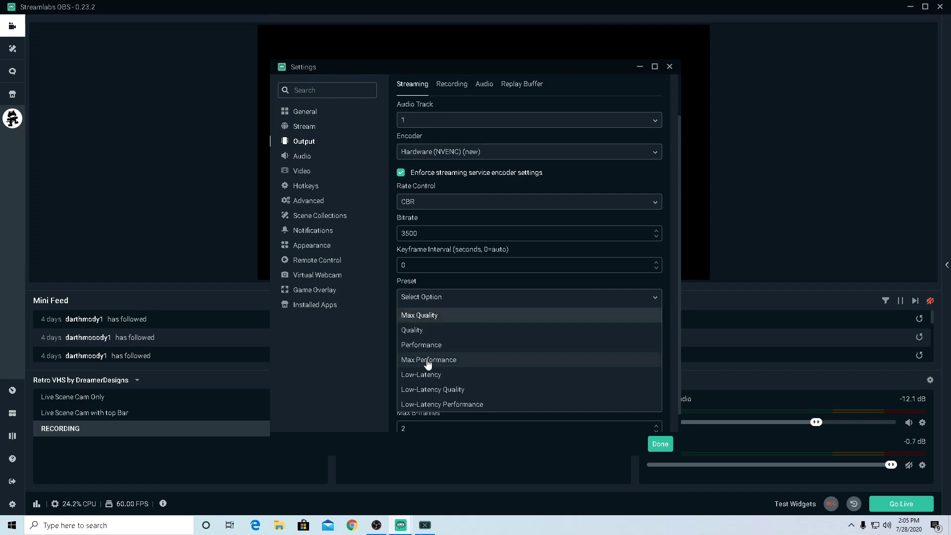
pyautogui.click(408, 320)
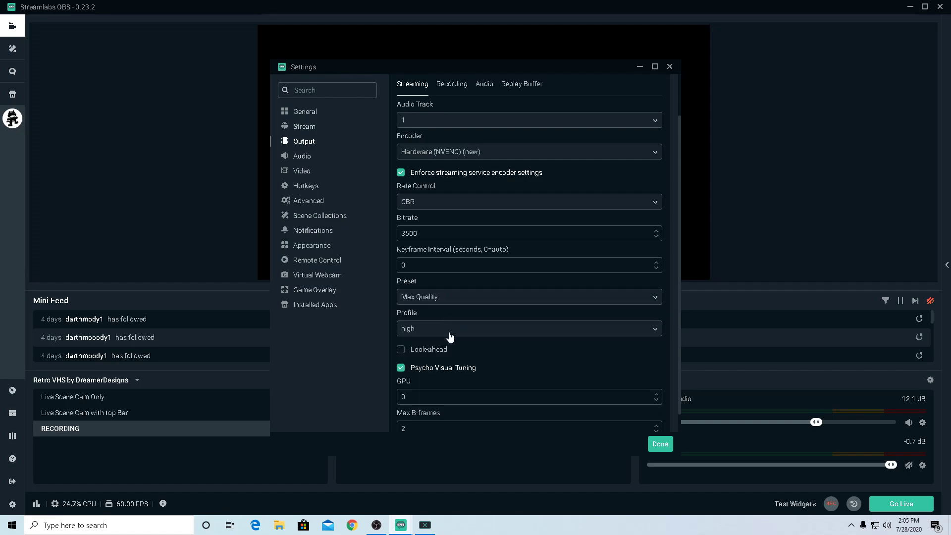
pyautogui.click(409, 327)
pyautogui.click(421, 347)
pyautogui.click(441, 330)
pyautogui.click(473, 347)
pyautogui.scroll(-1, 475, 350)
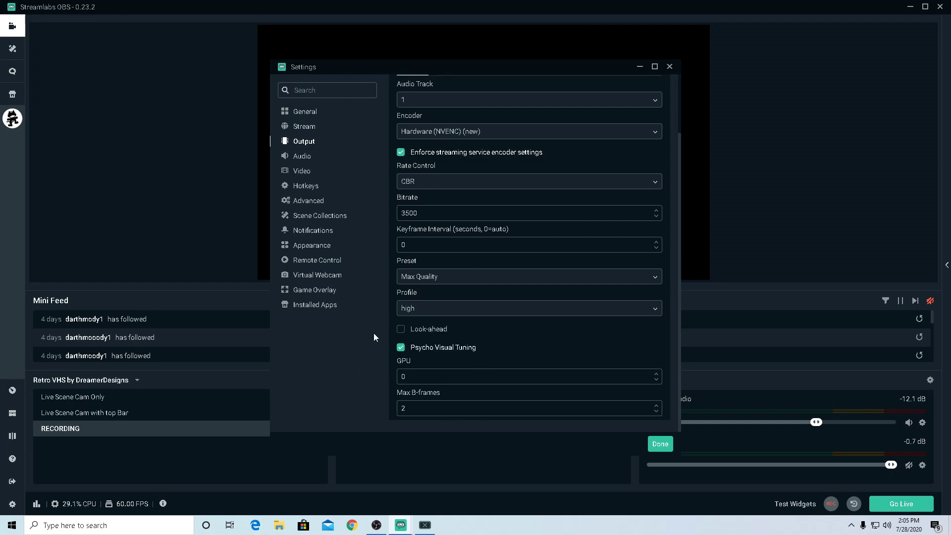
# Switch output mode to Simple and review the 3500 video bitrate value
pyautogui.scroll(3, 471, 99)
pyautogui.click(456, 110)
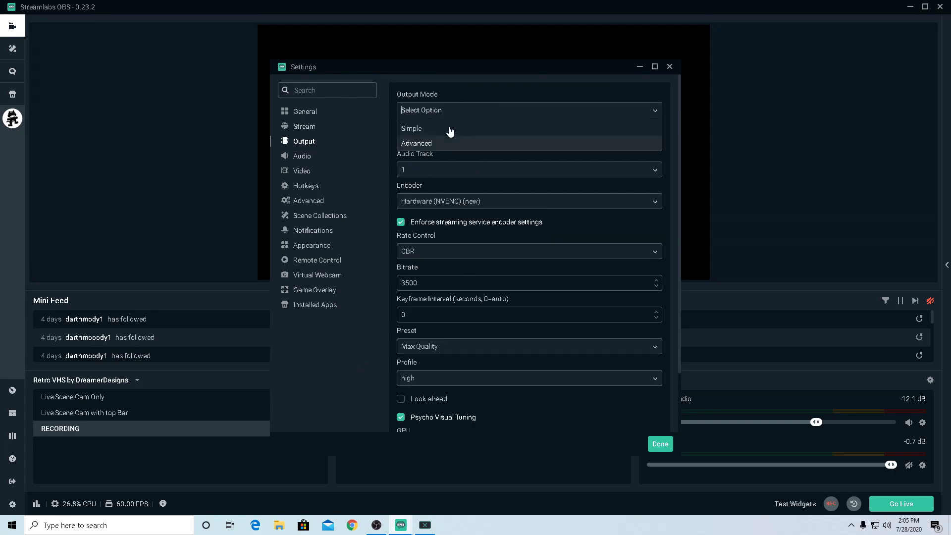
pyautogui.click(438, 130)
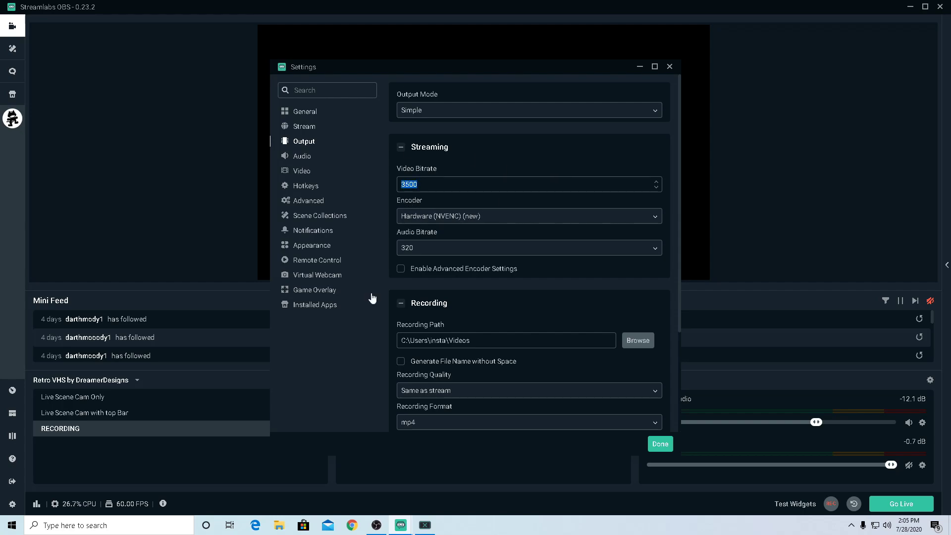
pyautogui.click(349, 358)
pyautogui.doubleClick(431, 184)
pyautogui.click(361, 401)
pyautogui.hotkey('ctrl', 'a')
pyautogui.click(342, 404)
pyautogui.doubleClick(442, 187)
pyautogui.click(386, 215)
# Keep the audio bitrate at 320
pyautogui.click(438, 251)
pyautogui.click(414, 388)
pyautogui.click(437, 110)
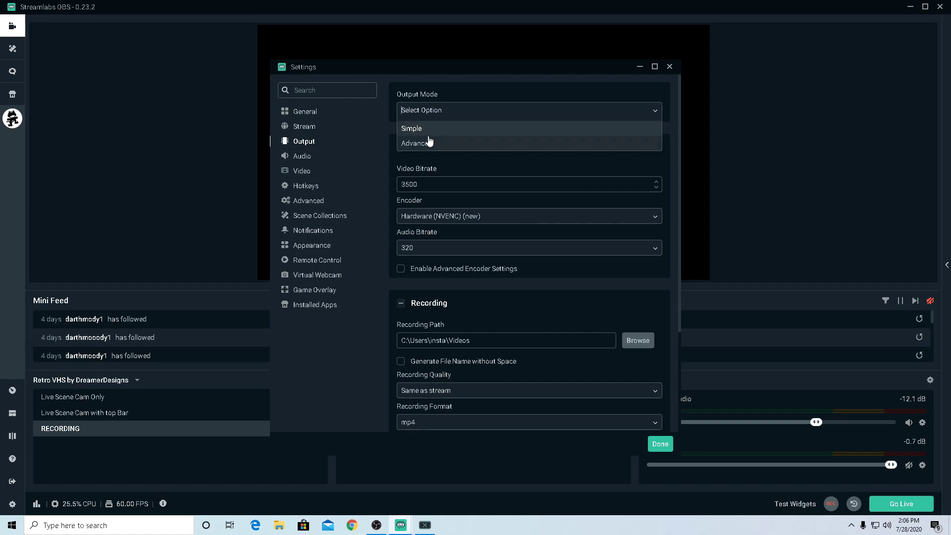
# Return output mode to Advanced, keeping CBR rate control at 3500 bitrate
pyautogui.click(430, 143)
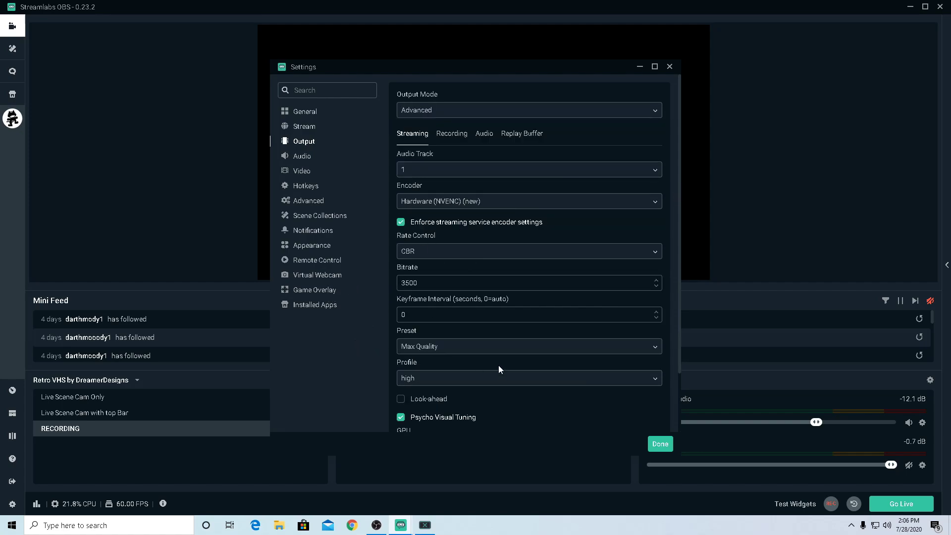
pyautogui.scroll(-2, 498, 365)
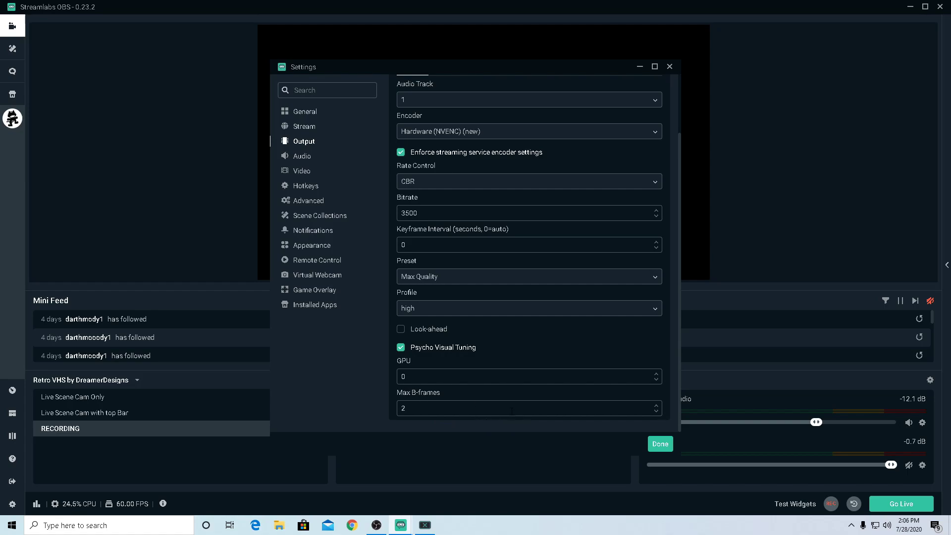
pyautogui.scroll(2, 442, 327)
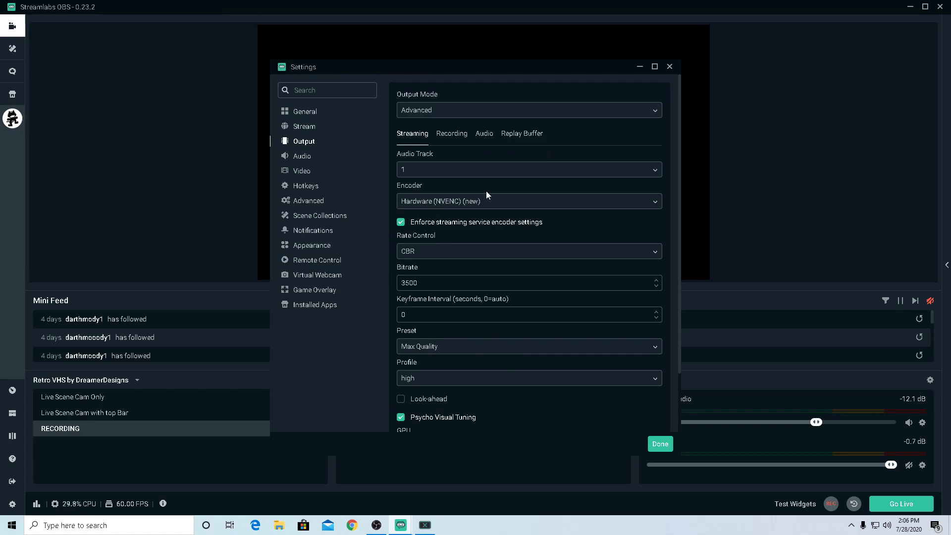
pyautogui.click(406, 253)
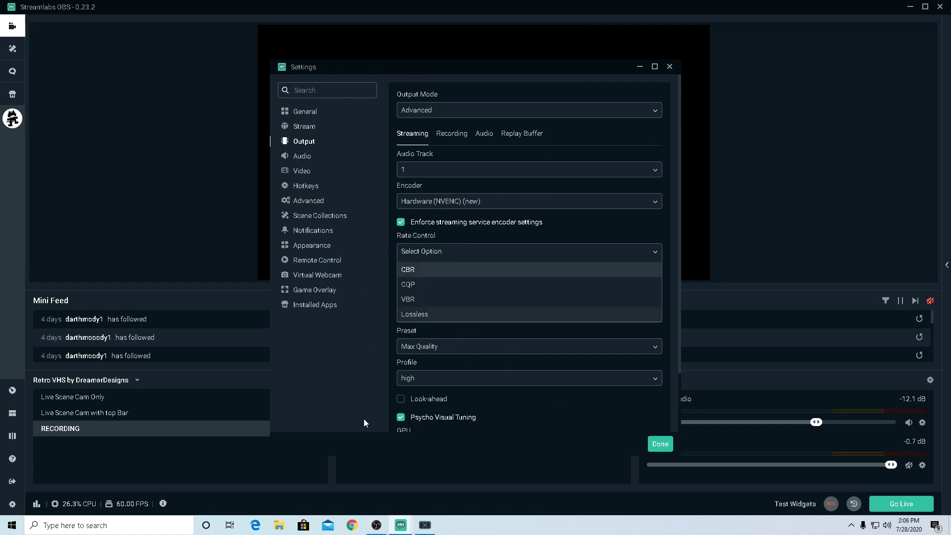
pyautogui.click(365, 385)
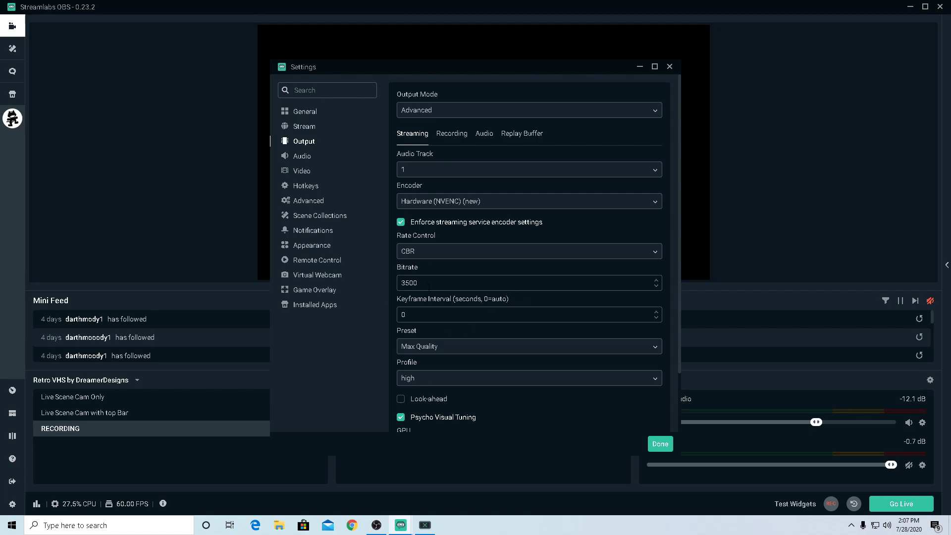
pyautogui.moveTo(429, 285); pyautogui.dragTo(346, 289)
pyautogui.click(498, 403)
# Set the encoder profile to high, then move to the Video page
pyautogui.scroll(-2, 462, 358)
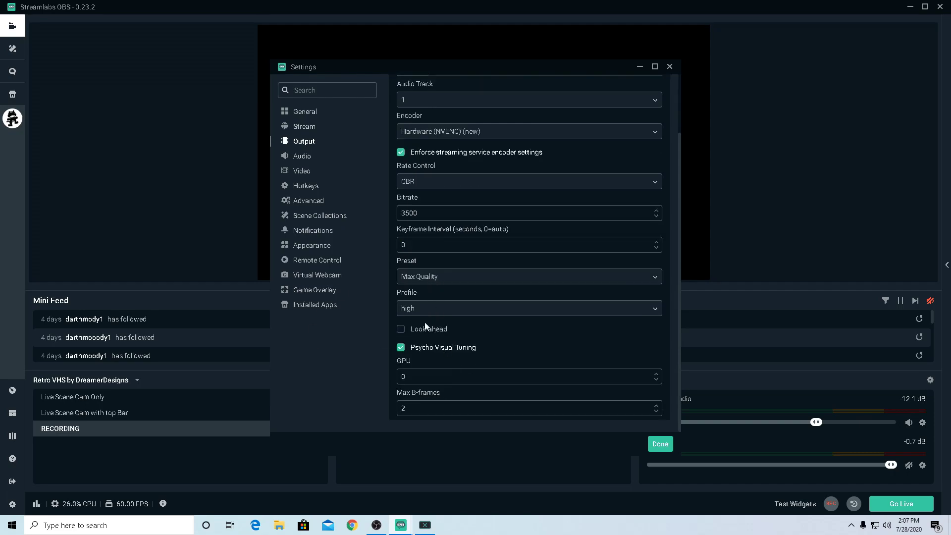
pyautogui.click(418, 312)
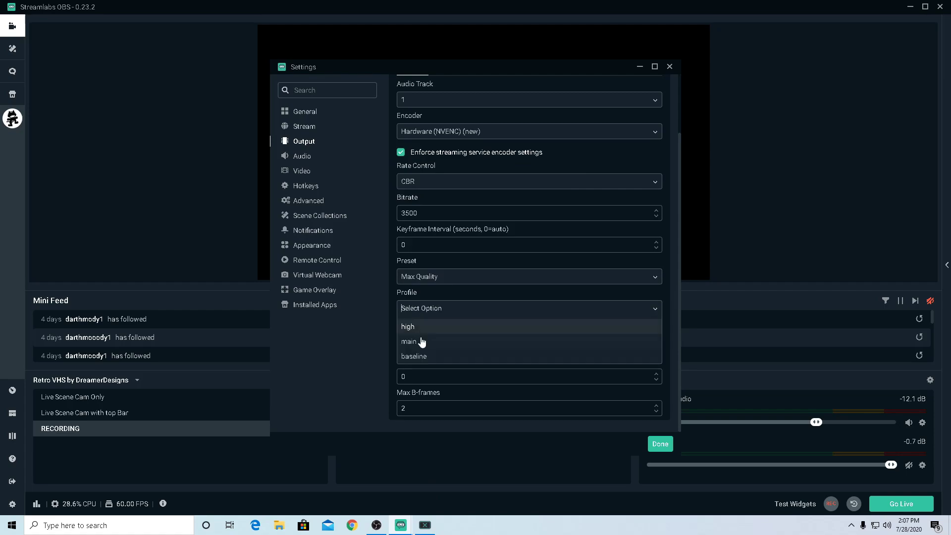
pyautogui.click(371, 355)
pyautogui.click(445, 312)
pyautogui.click(373, 359)
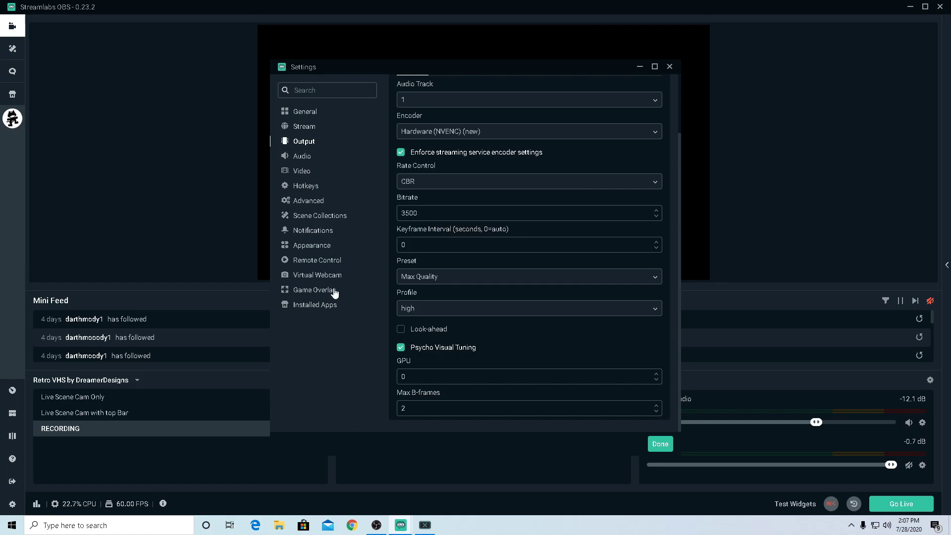
pyautogui.press('Down')
pyautogui.press('Down')
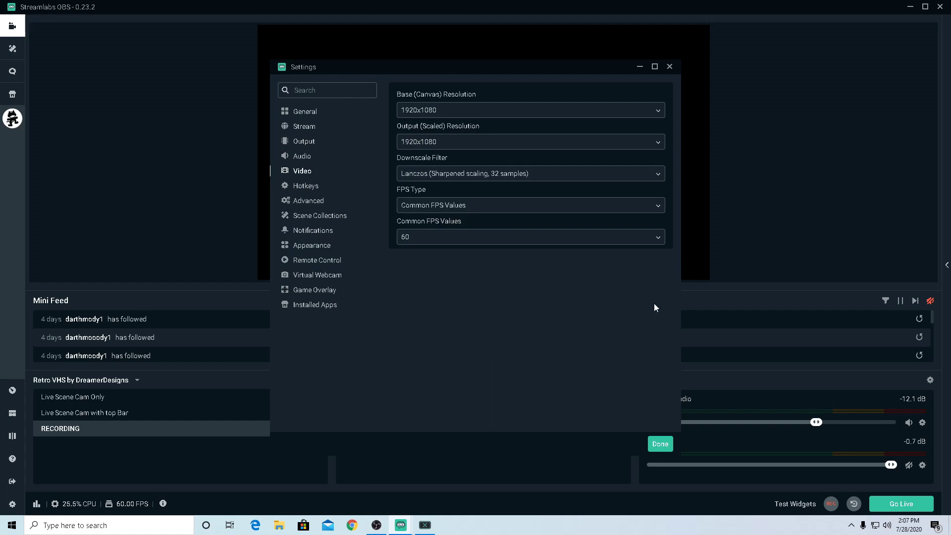
# Set base and output resolution to 1280x720, Bilinear downscaling and 30 FPS
pyautogui.click(450, 110)
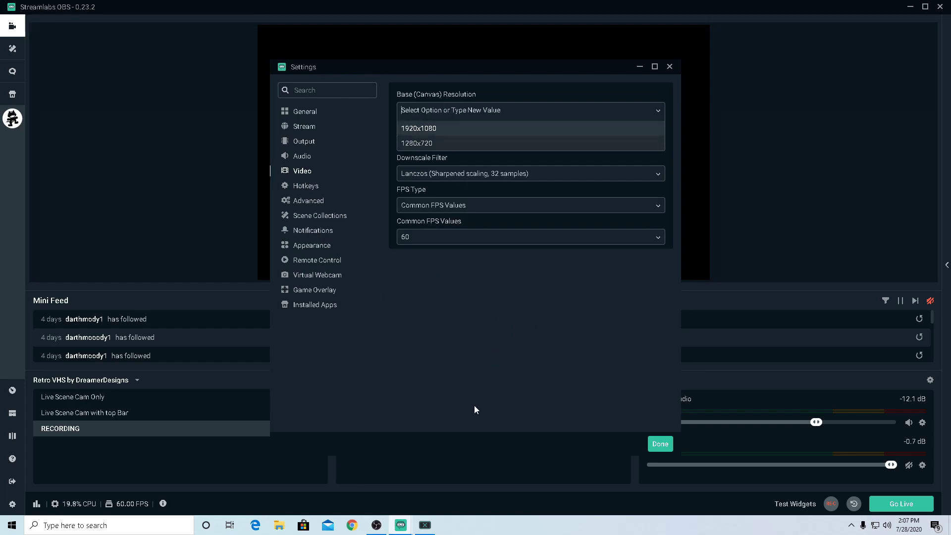
pyautogui.click(438, 144)
pyautogui.click(447, 142)
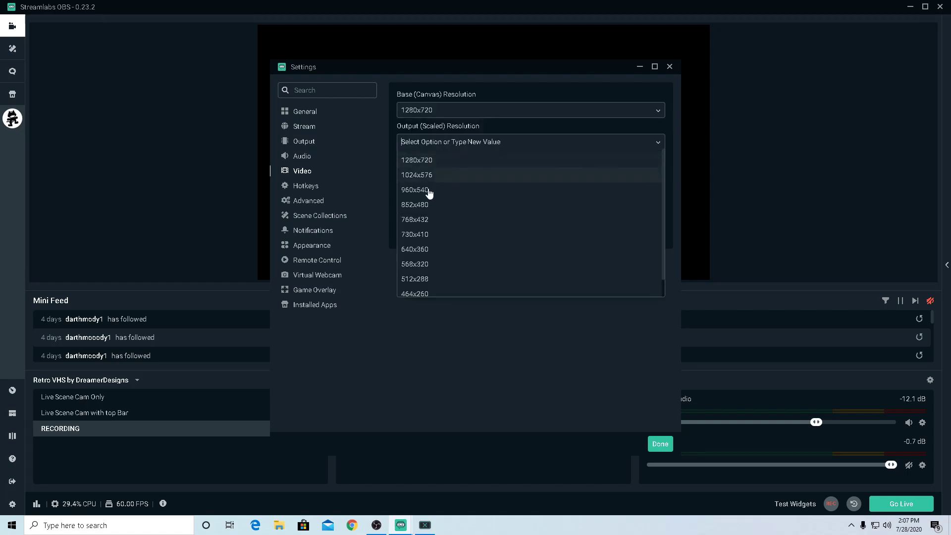
pyautogui.click(438, 160)
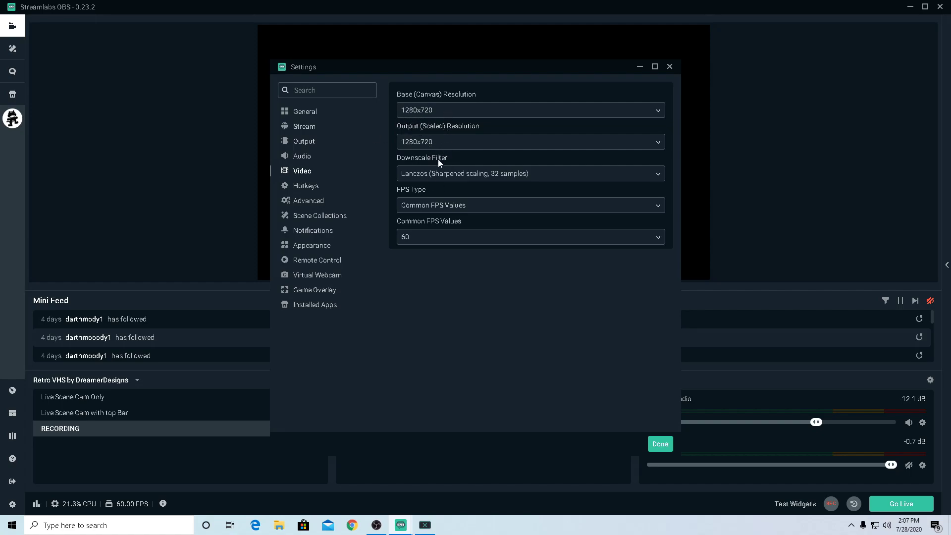
pyautogui.click(479, 175)
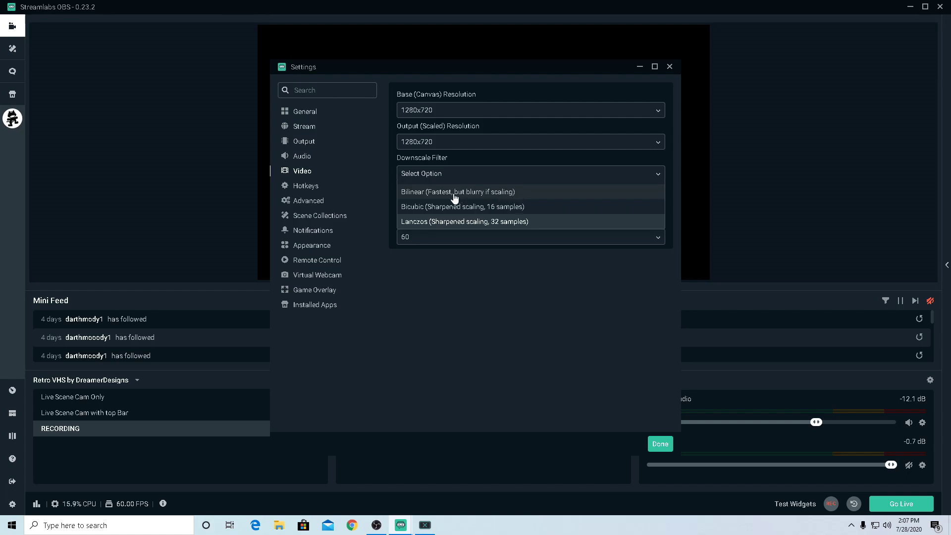
pyautogui.click(511, 193)
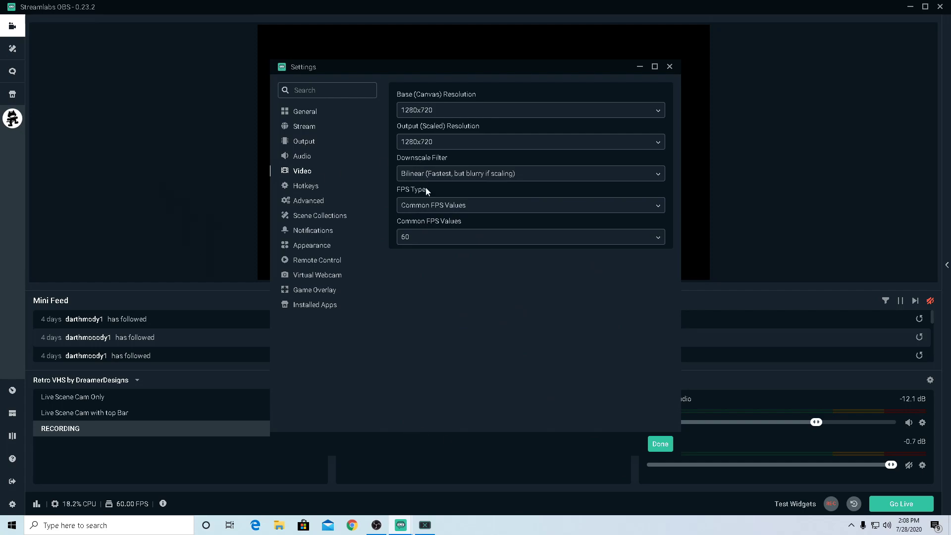
pyautogui.click(422, 242)
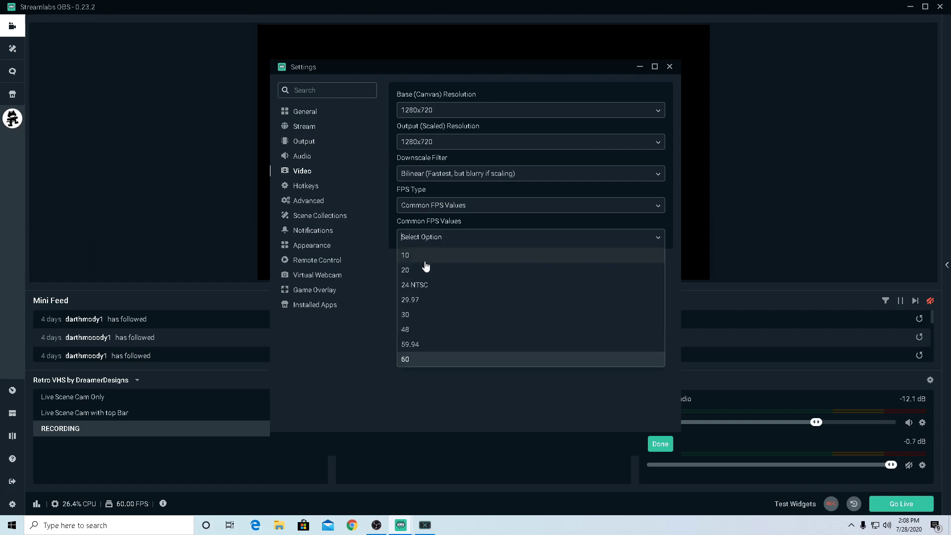
pyautogui.click(420, 315)
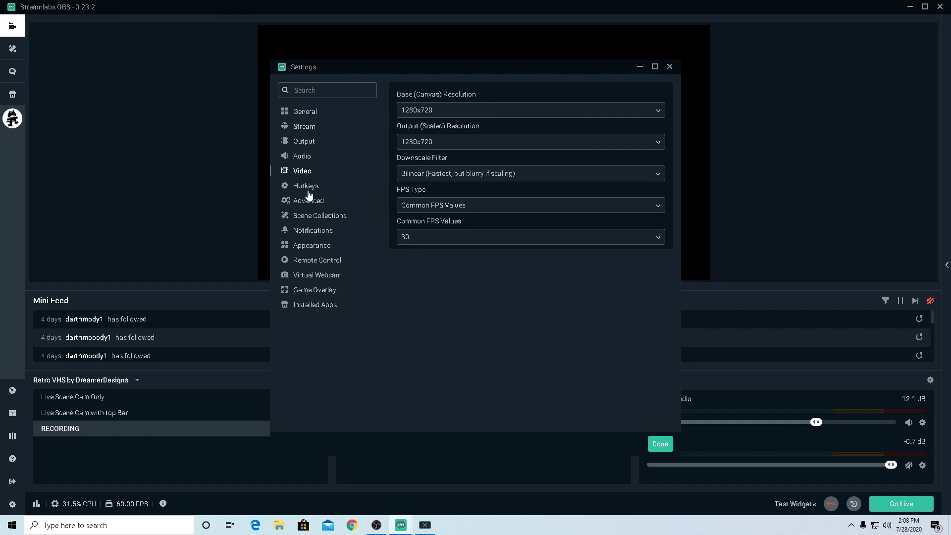
pyautogui.click(304, 143)
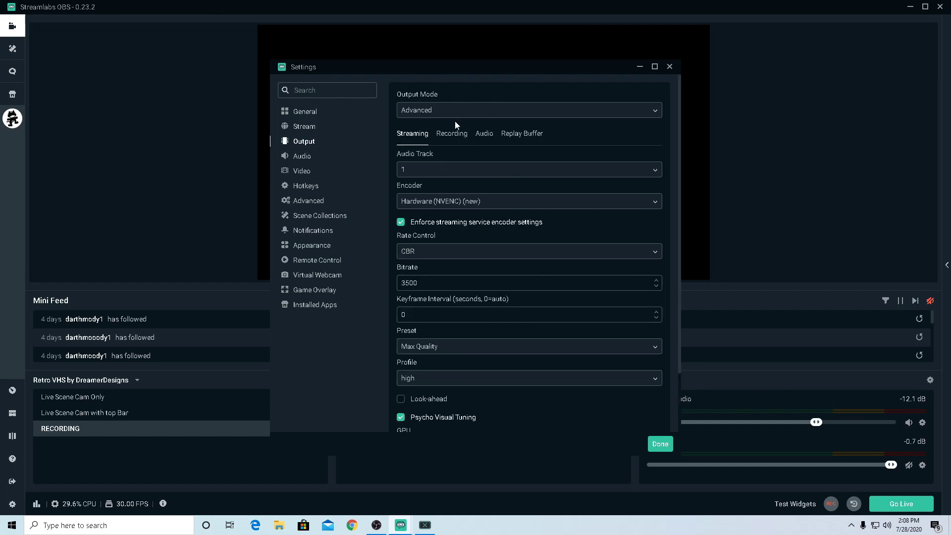
# In Simple output mode, try the Software (x264) encoder, then return to Hardware (NVENC) (new)
pyautogui.click(450, 111)
pyautogui.click(448, 130)
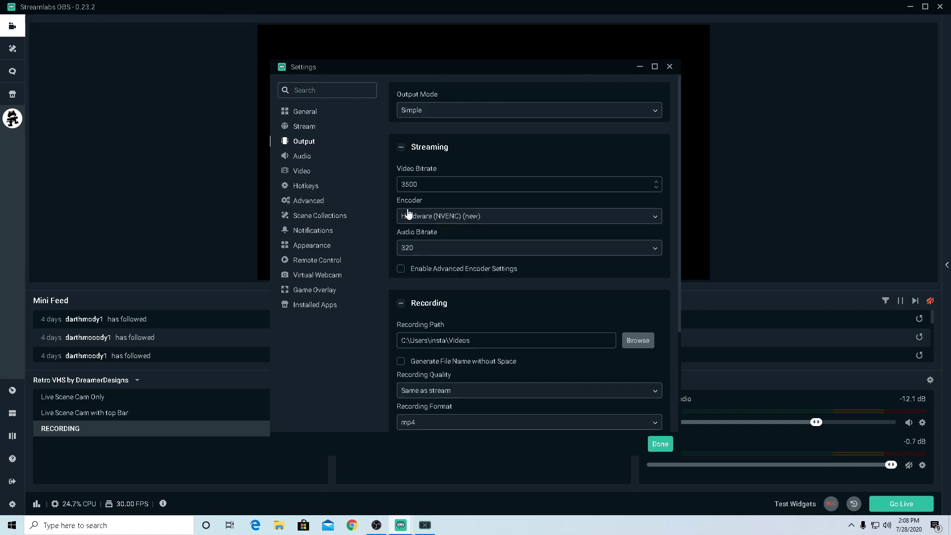
pyautogui.click(455, 218)
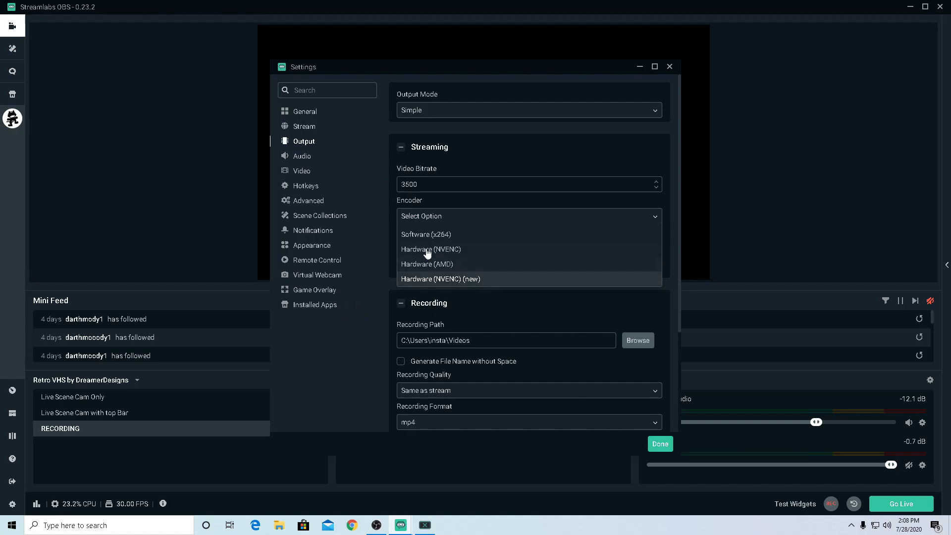
pyautogui.click(443, 236)
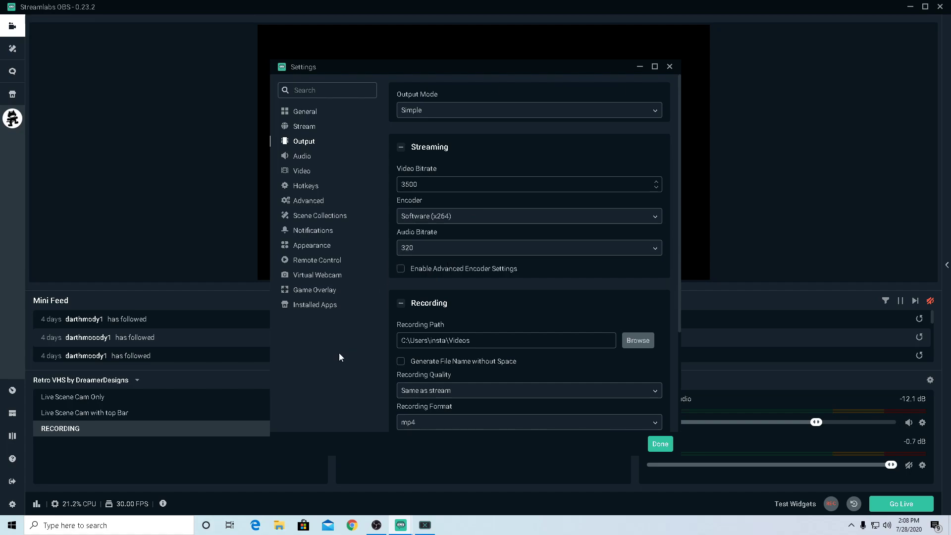
pyautogui.scroll(-3, 578, 358)
pyautogui.scroll(3, 578, 357)
pyautogui.click(464, 216)
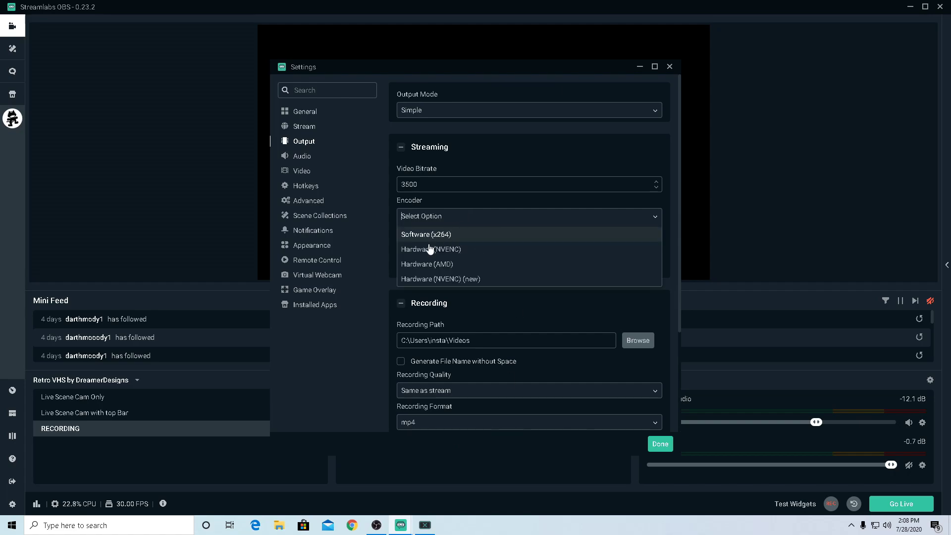
pyautogui.click(448, 281)
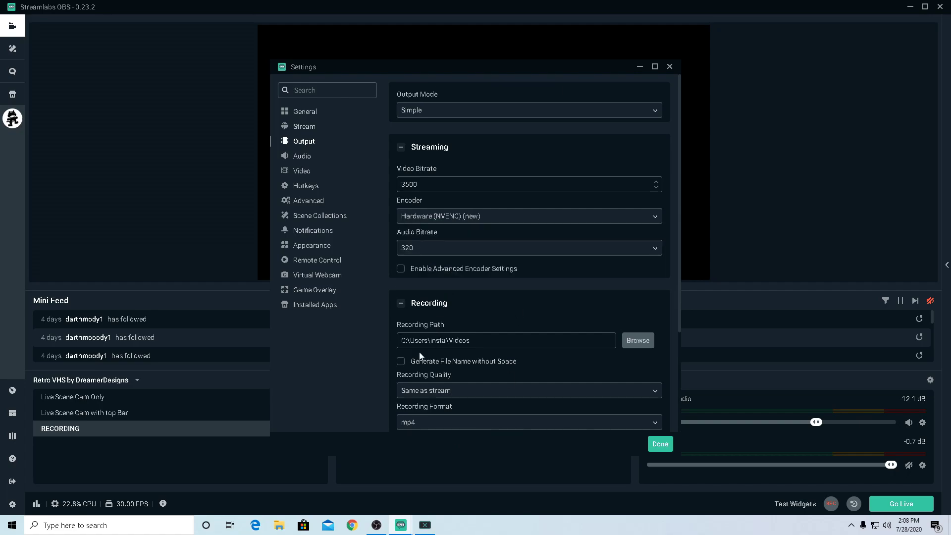
# Put output mode back to Advanced and close Settings
pyautogui.click(436, 113)
pyautogui.click(441, 144)
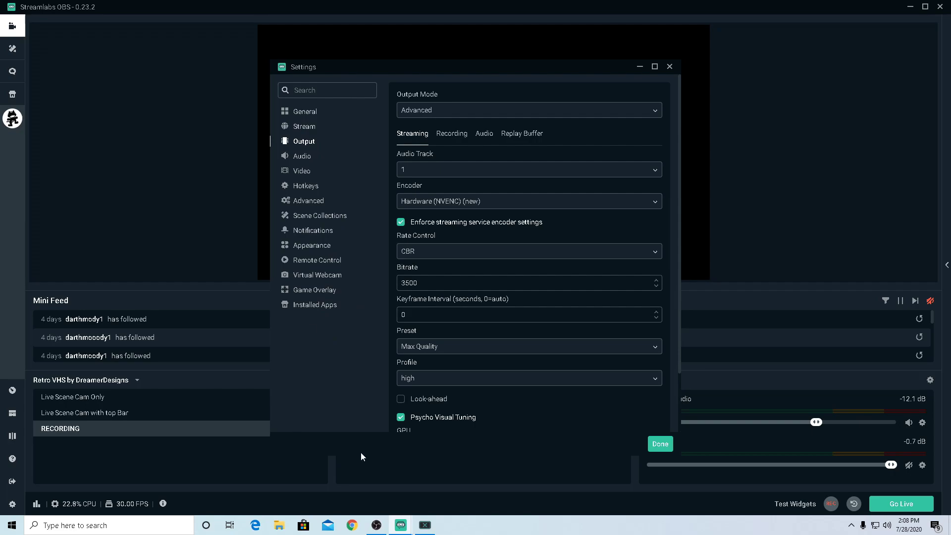
pyautogui.press('Escape')
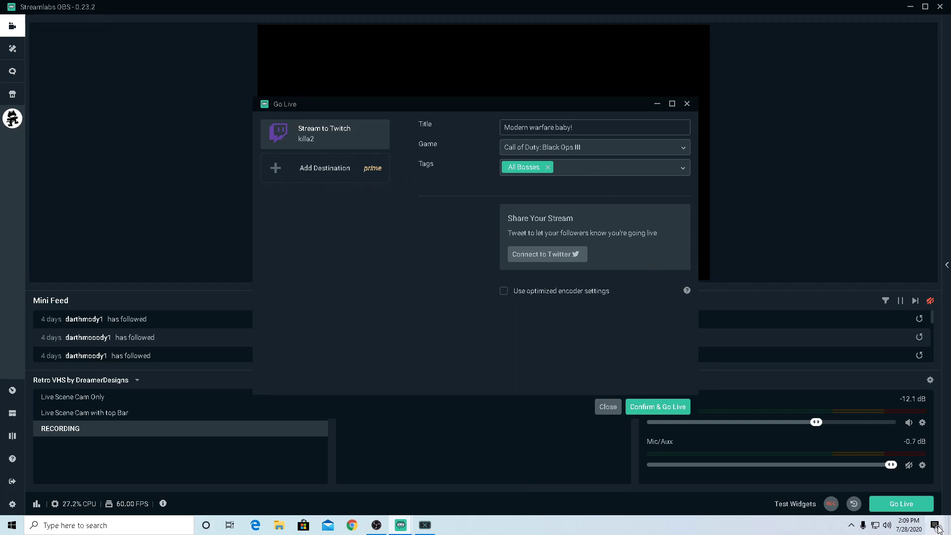
pyautogui.press('Tab')
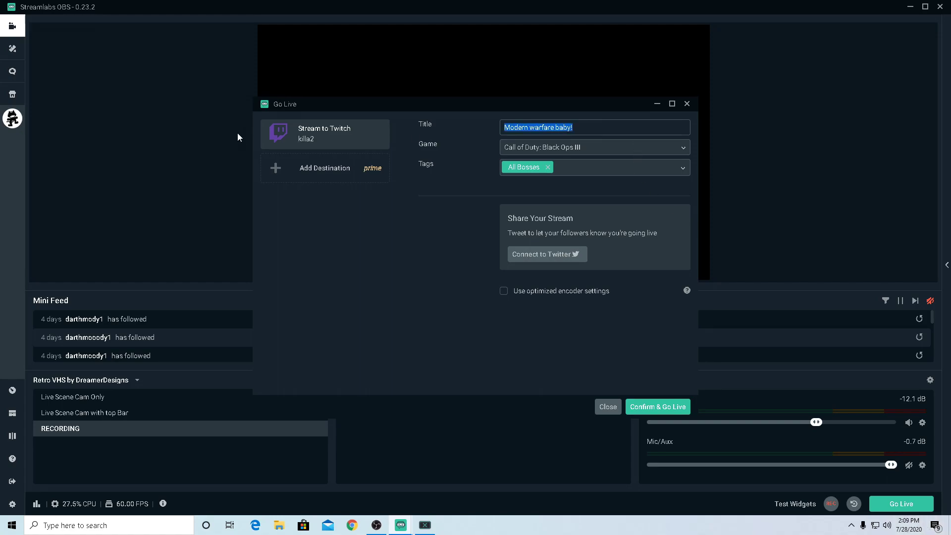
pyautogui.write('fvhsdxfv')
pyautogui.press('BackSpace')
pyautogui.press('BackSpace')
pyautogui.press('BackSpace')
pyautogui.press('BackSpace')
pyautogui.press('BackSpace')
pyautogui.press('BackSpace')
pyautogui.press('BackSpace')
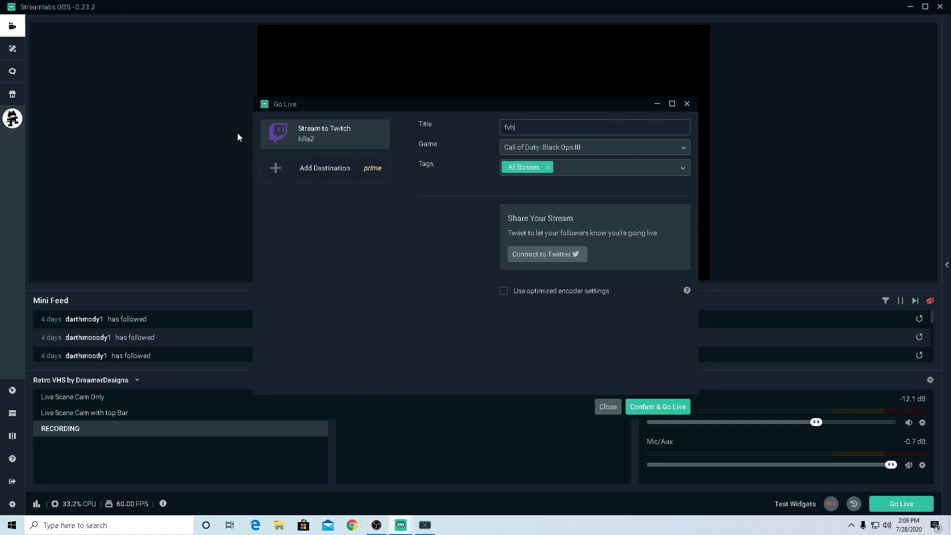
pyautogui.press('Escape')
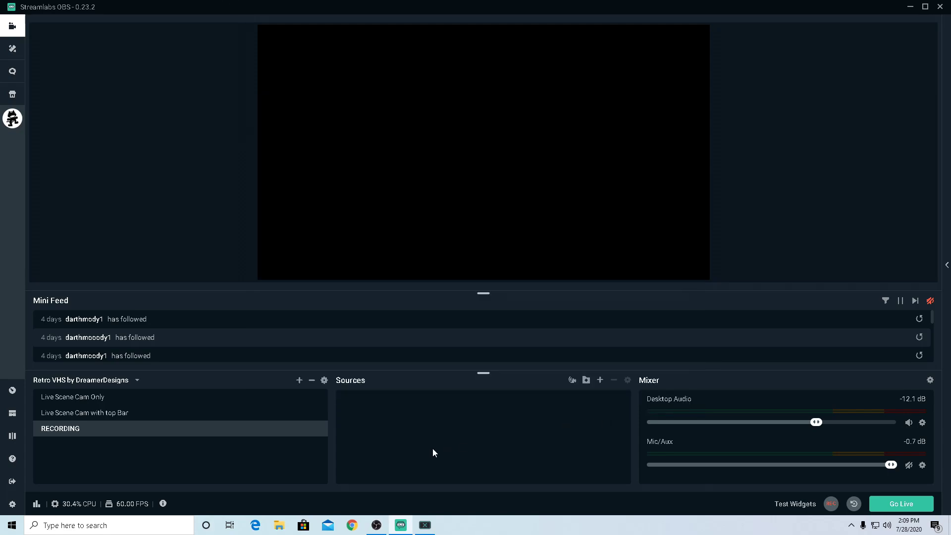